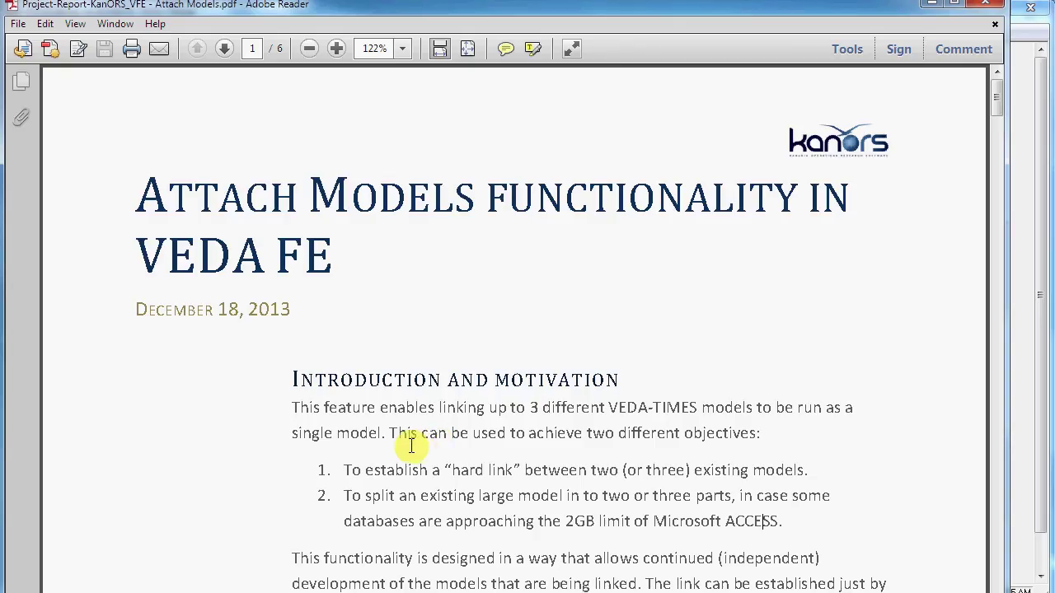
# - Minimize the Attach Models documentation in Adobe Reader to reveal the AttMod-A navigator
pyautogui.click(931, 3)
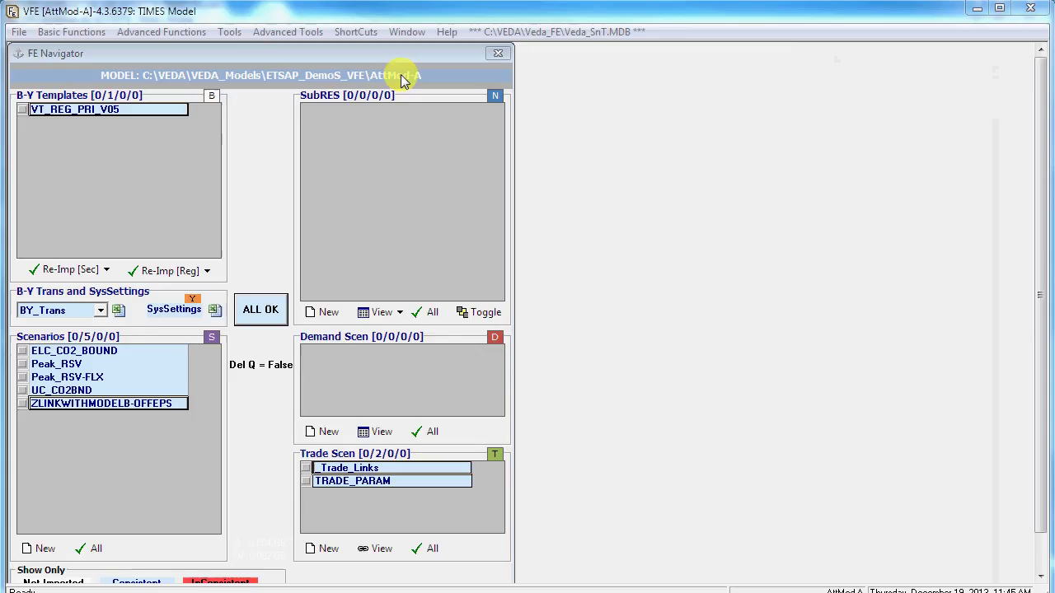
# - Bring the AttMod-A FE Navigator window into focus
pyautogui.click(269, 149)
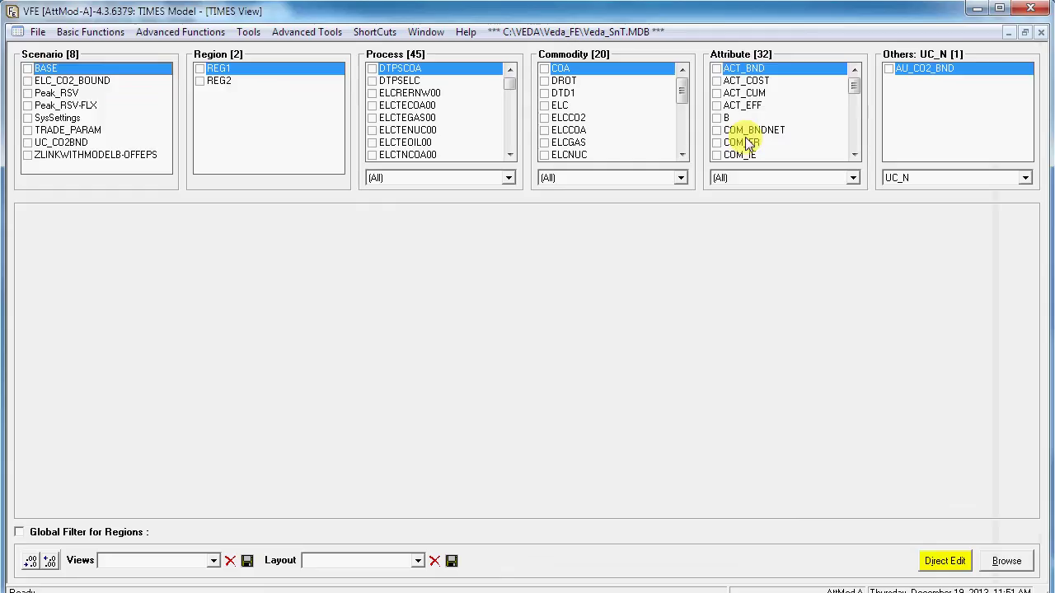
# - Select OIL in TIMES View and show its Commodity Information: 6 producing, 9 consuming processes
pyautogui.click(739, 132)
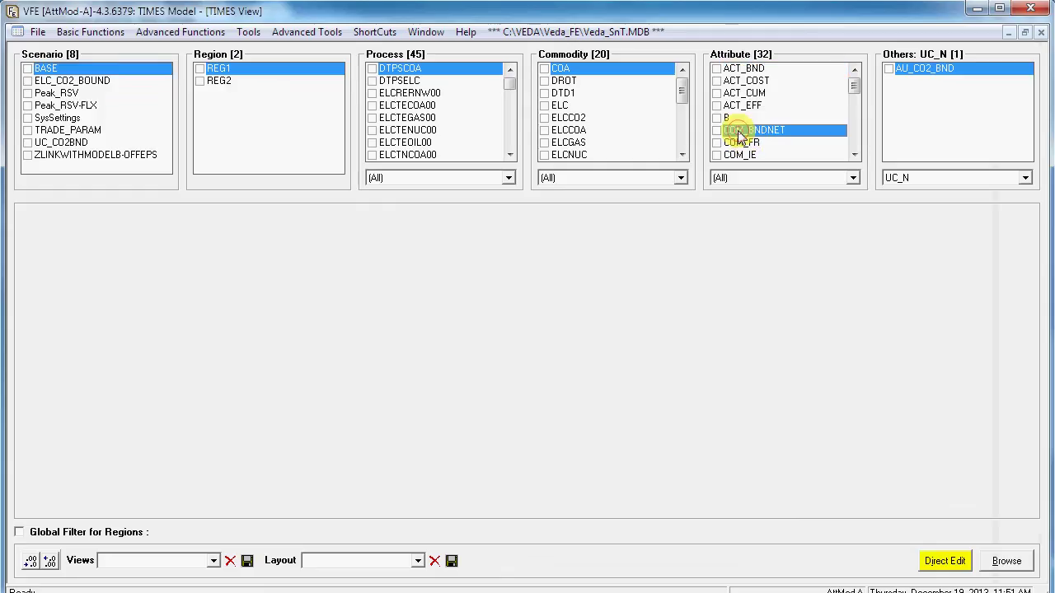
pyautogui.moveTo(738, 134); pyautogui.dragTo(744, 161)
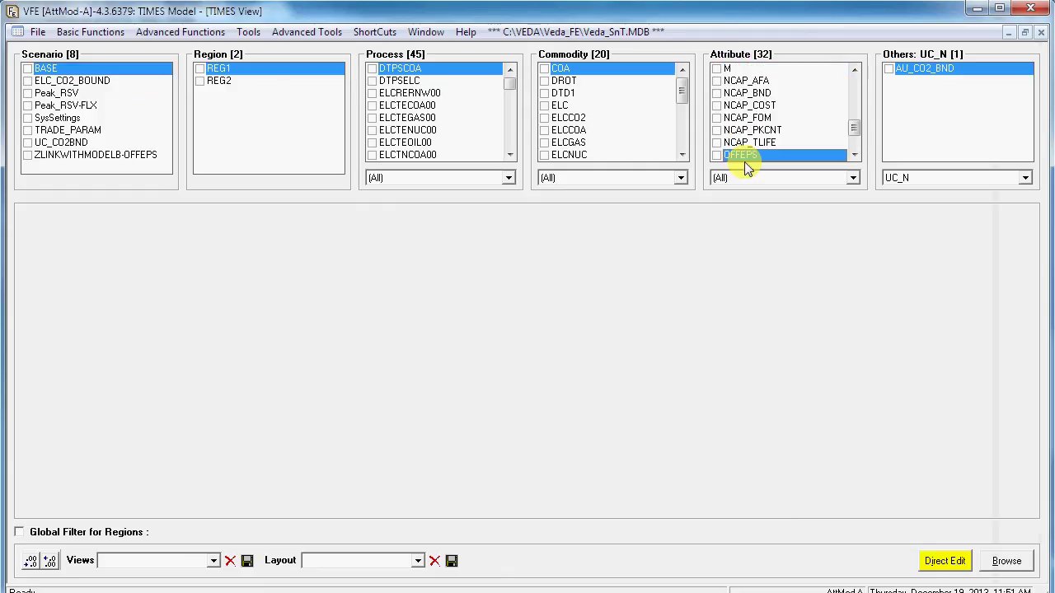
pyautogui.click(570, 118)
pyautogui.press('Down')
pyautogui.press('Down')
pyautogui.press('Down')
pyautogui.press('Down')
pyautogui.press('Down')
pyautogui.press('Down')
pyautogui.press('Down')
pyautogui.press('Down')
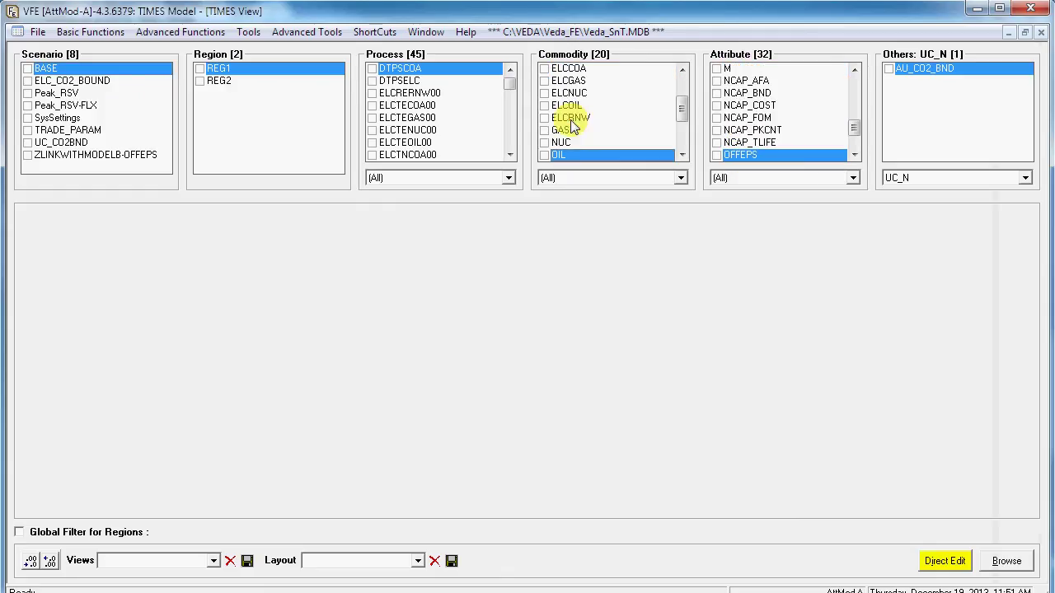
pyautogui.rightClick(586, 155)
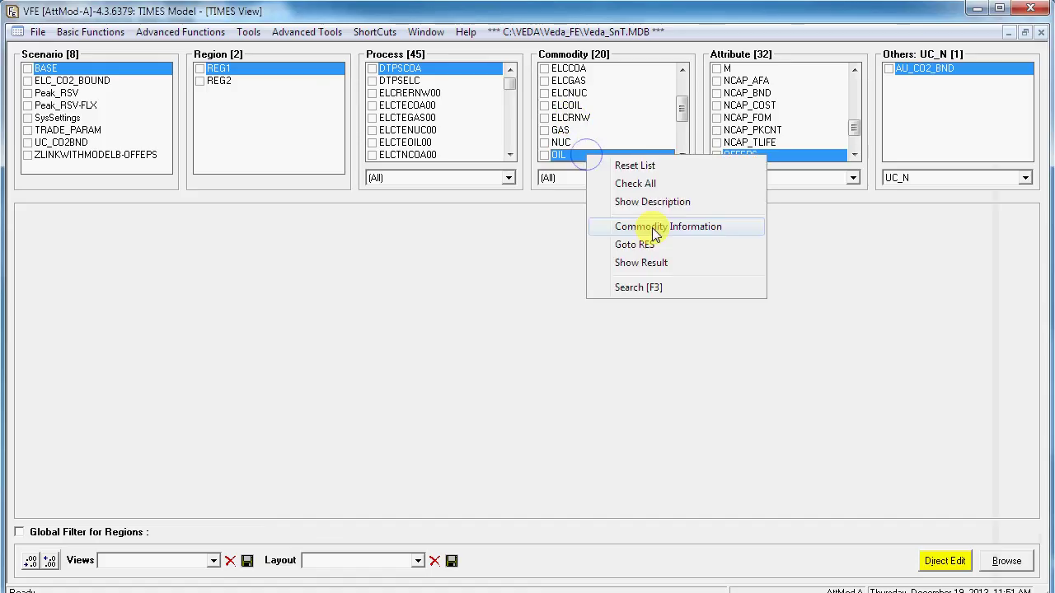
pyautogui.click(653, 231)
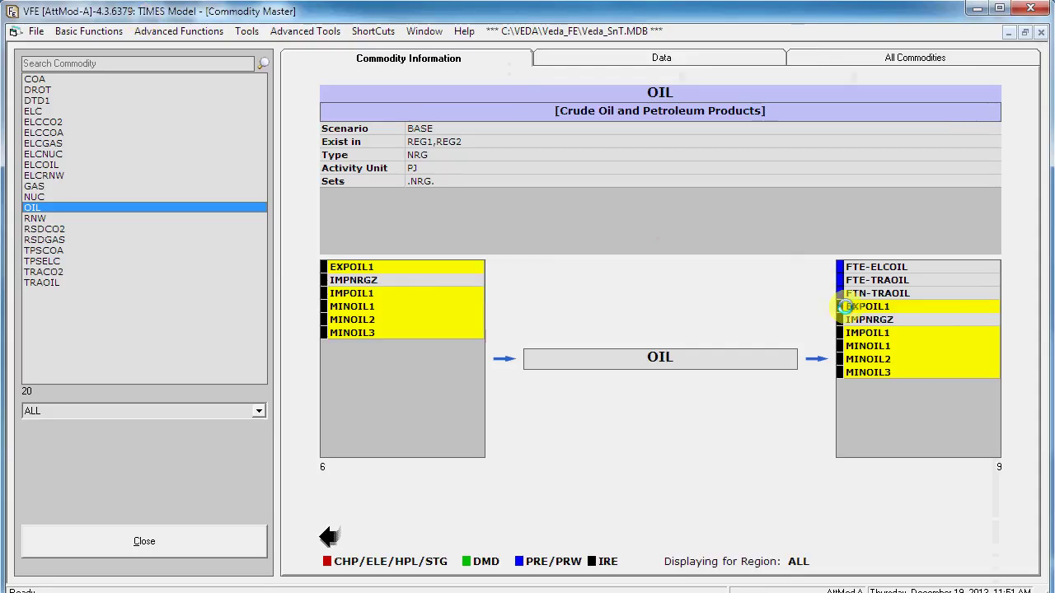
pyautogui.moveTo(875, 333)
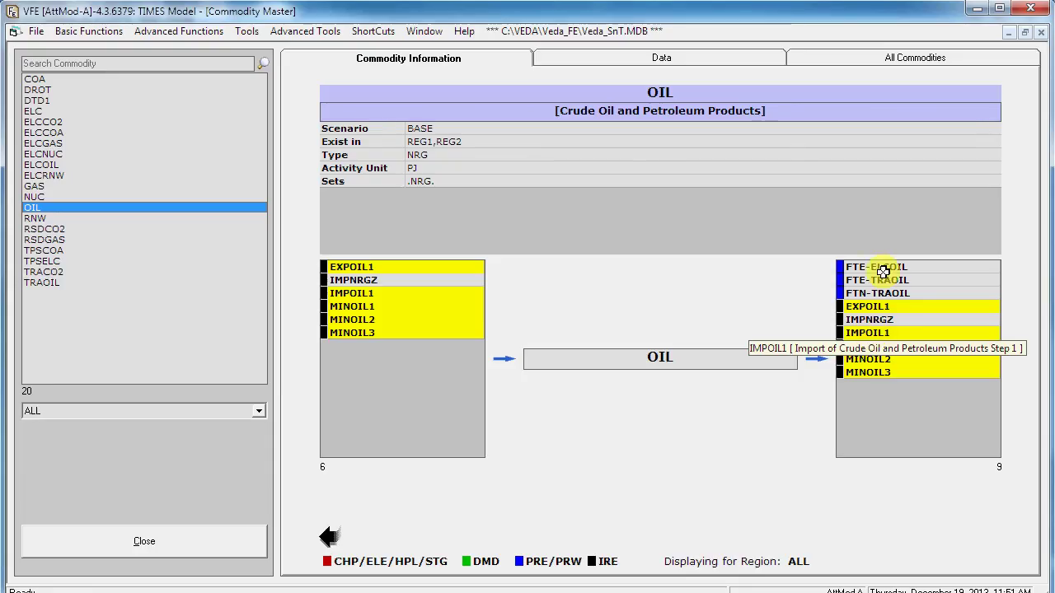
# - Close Commodity Master and TIMES View, then open Scen_ZLINKWITHMODELB-OFFEPS.xls in Excel
pyautogui.click(1038, 32)
pyautogui.click(1039, 33)
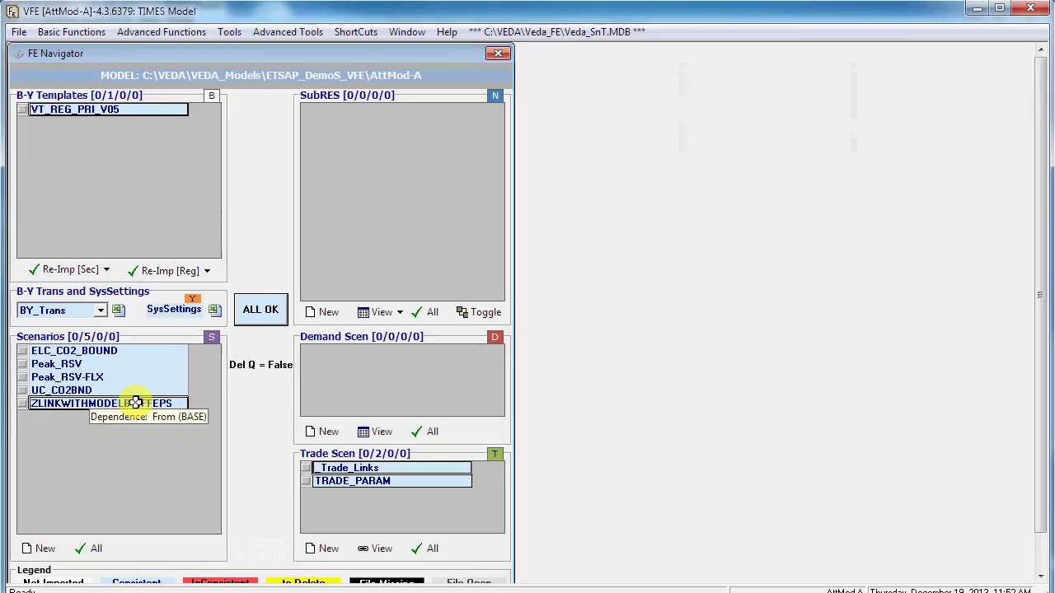
pyautogui.doubleClick(136, 402)
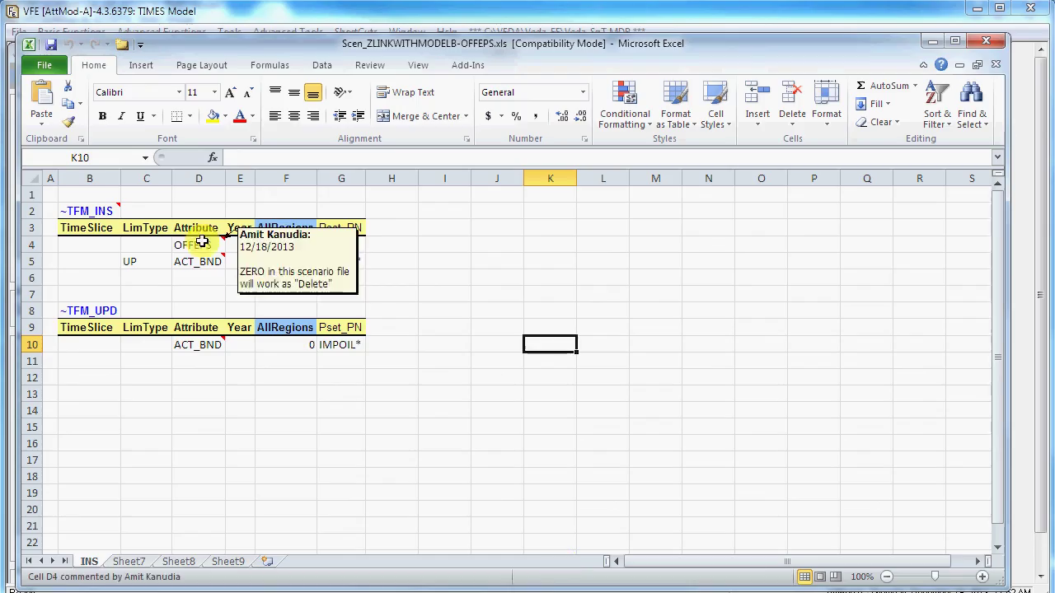
pyautogui.moveTo(201, 259)
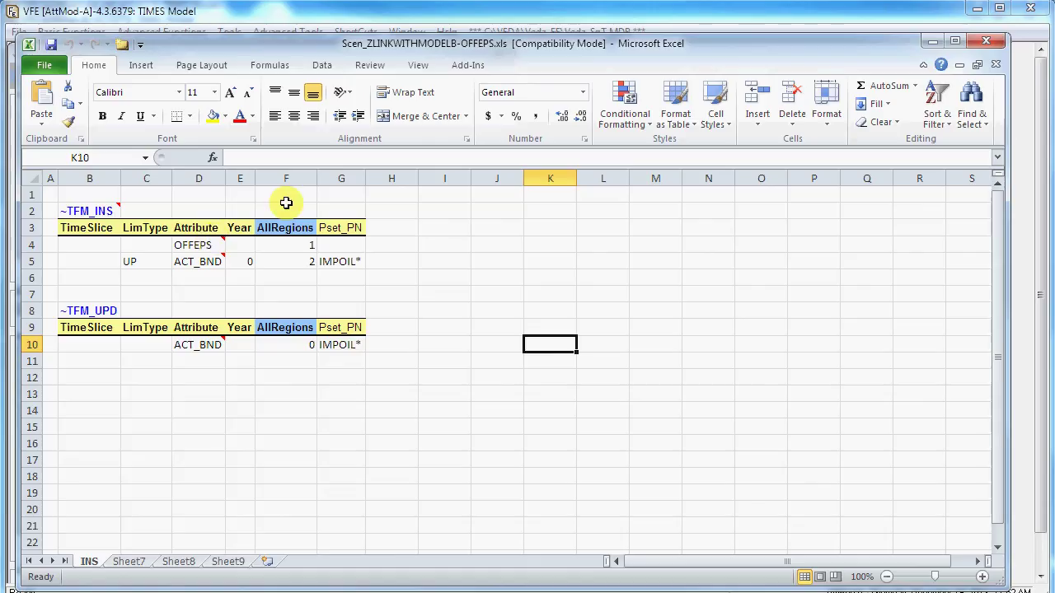
# - Close the AttMod-A scenario workbook, move to AttMod-B, and close its ZLINKWITHMODELA-OFFEPS workbook
pyautogui.click(981, 43)
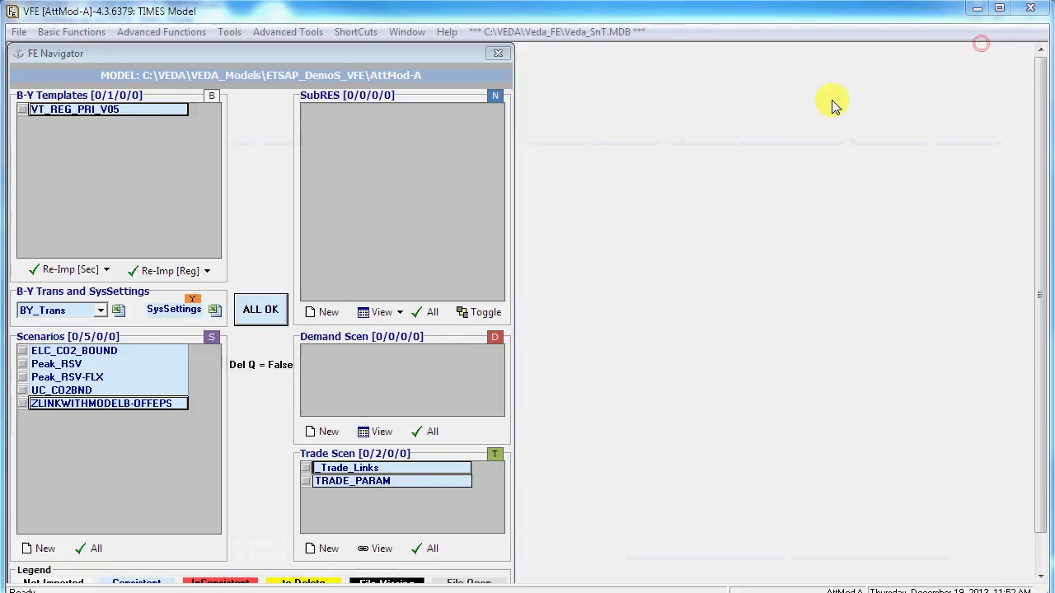
pyautogui.click(978, 15)
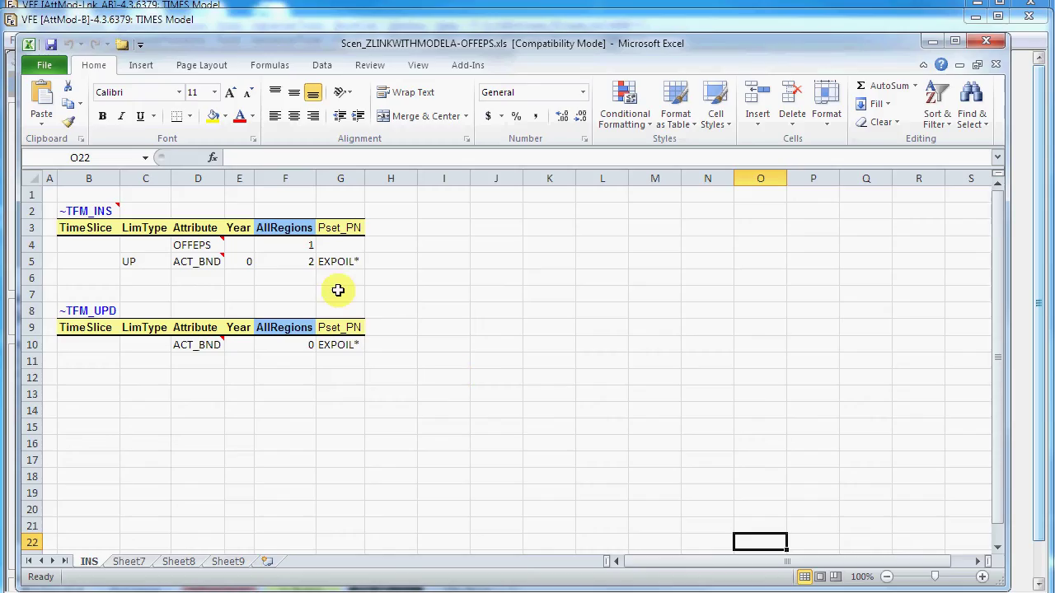
pyautogui.click(989, 43)
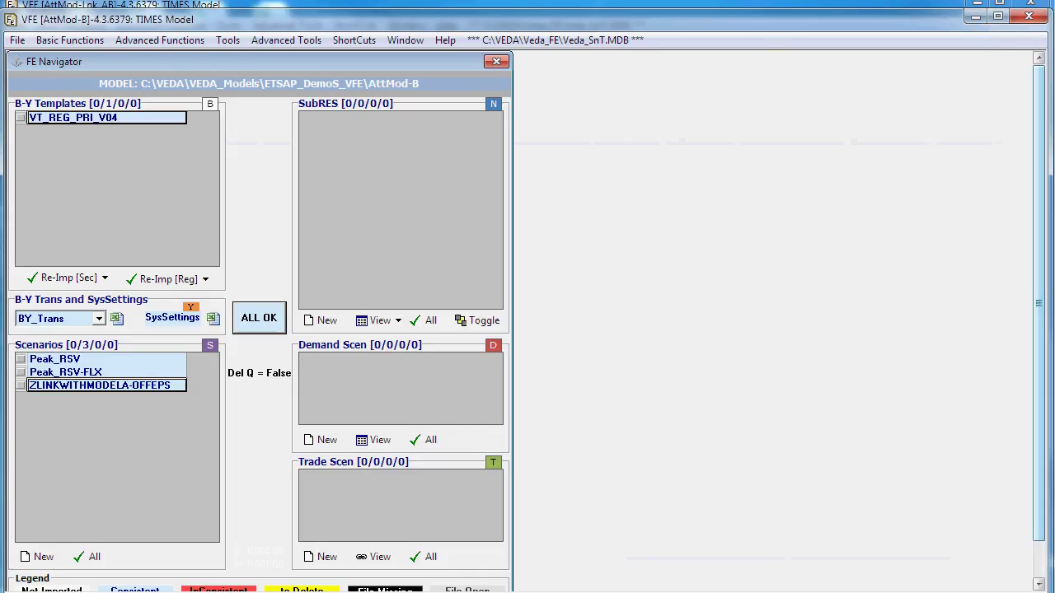
# - In the AttMod-Lnk_AB model, review the _Trade_Links workbook, then close it
pyautogui.moveTo(276, 592)
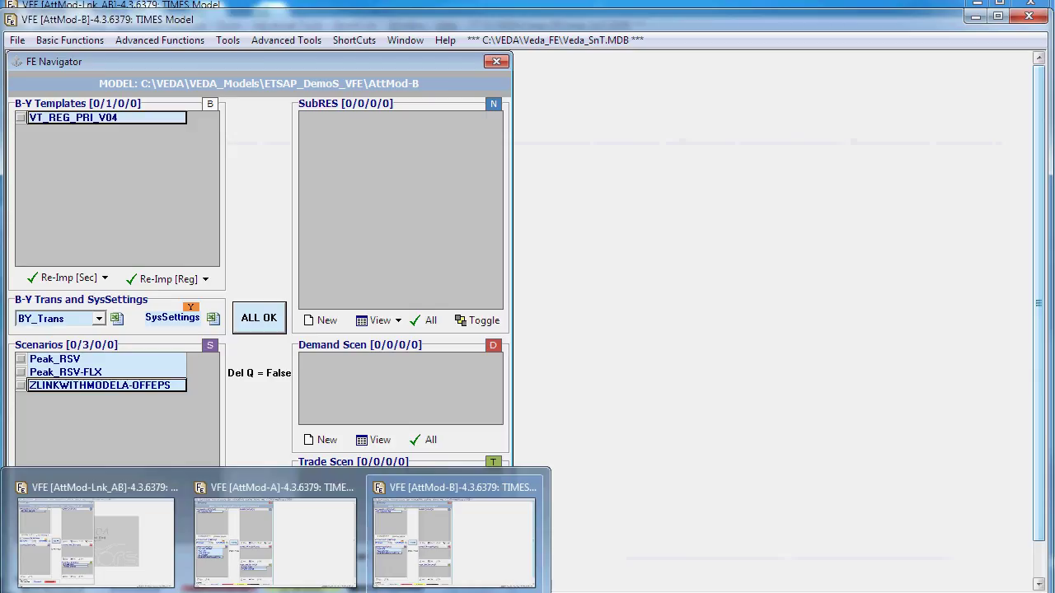
pyautogui.click(165, 536)
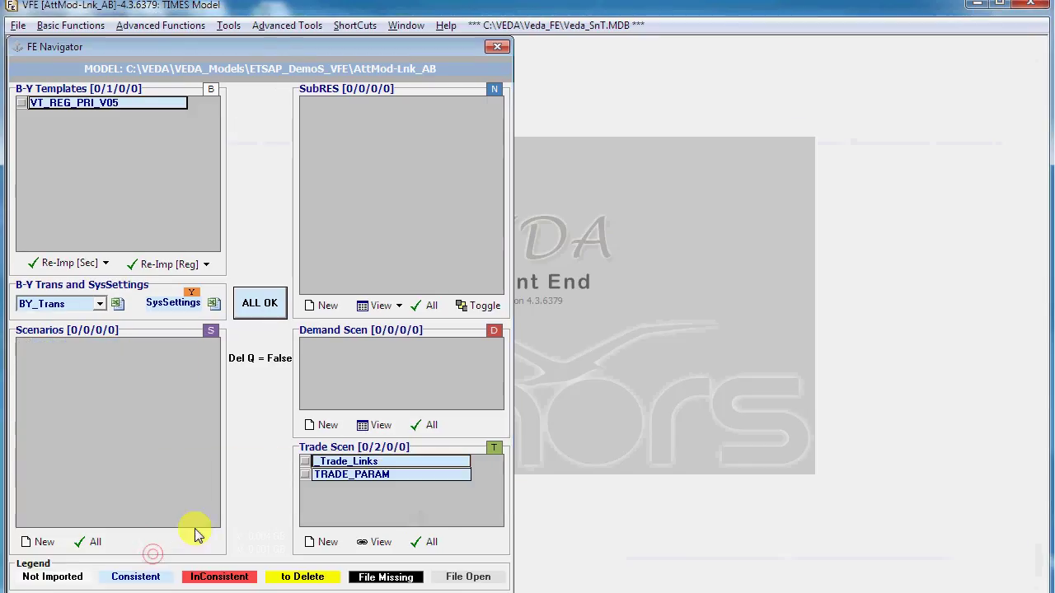
pyautogui.doubleClick(351, 460)
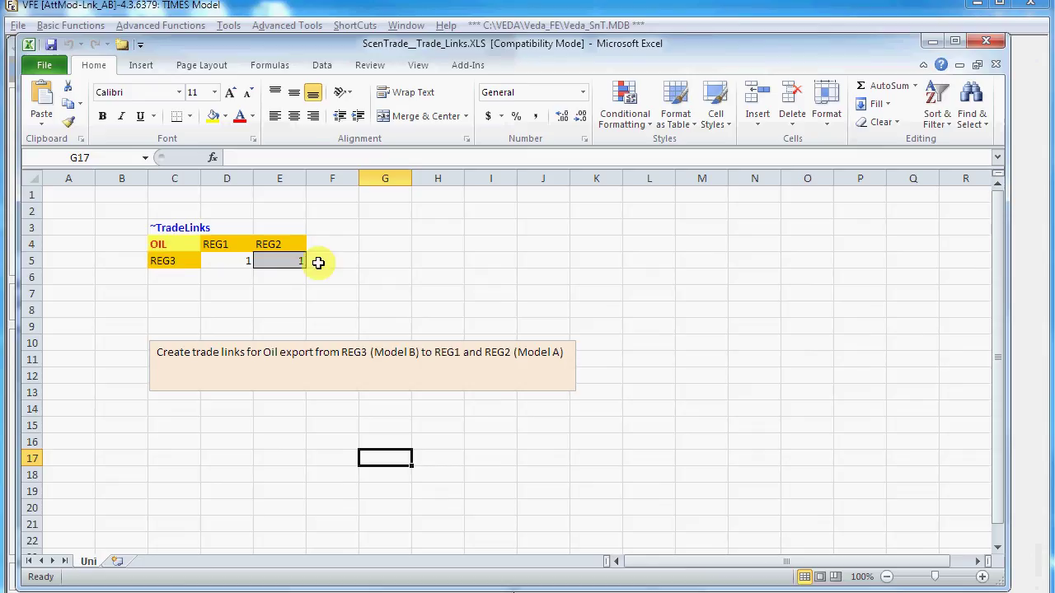
pyautogui.click(989, 42)
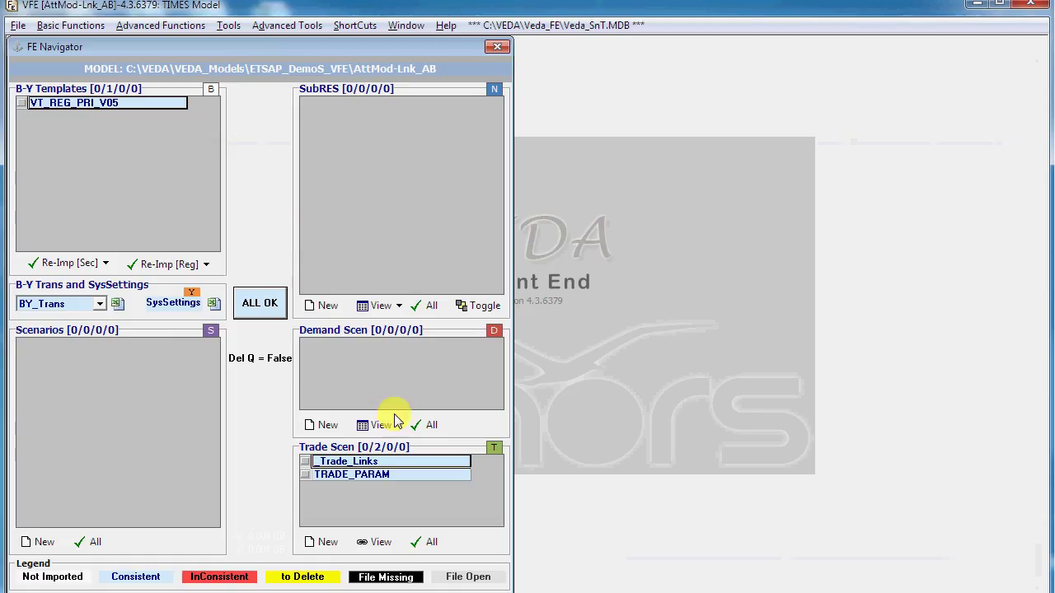
# - Open the FE Case Manager and reveal the attached models panel
pyautogui.click(70, 25)
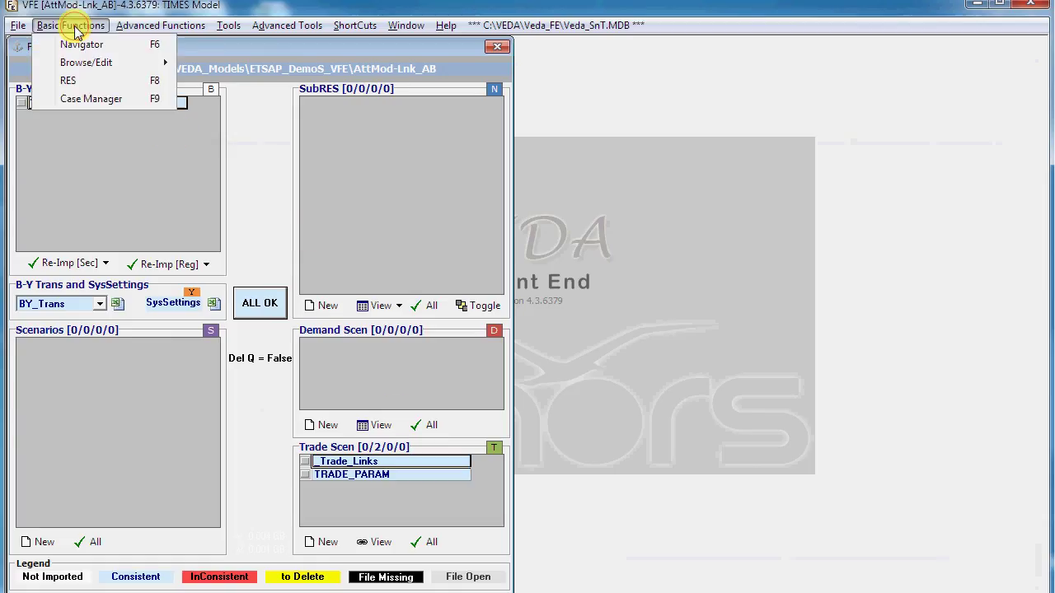
pyautogui.click(93, 103)
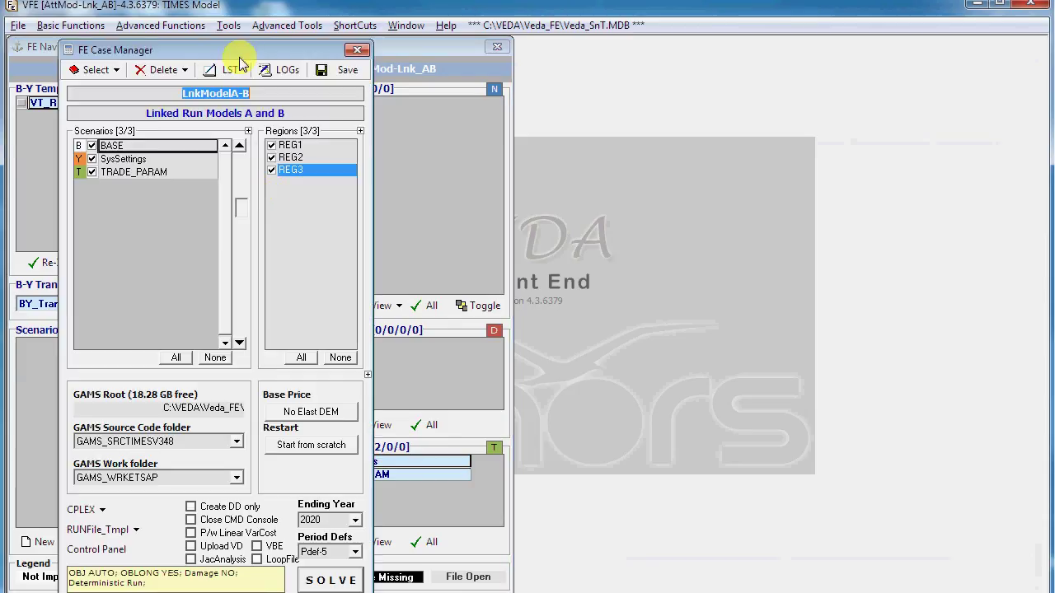
pyautogui.click(368, 376)
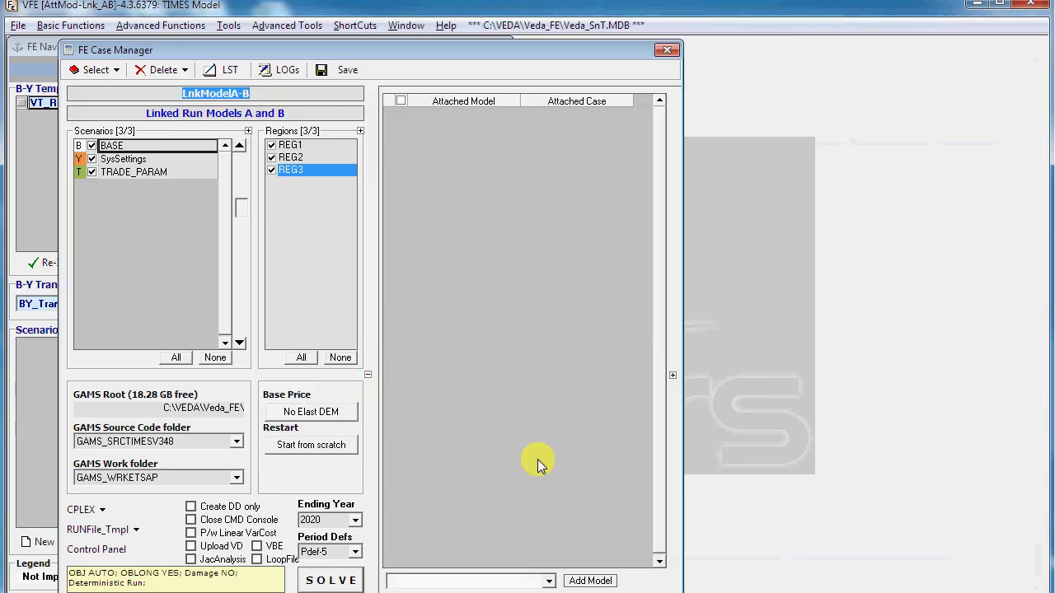
# - Attach AttMod-A and AttMod-B to the LnkModelA-B linked run
pyautogui.click(549, 581)
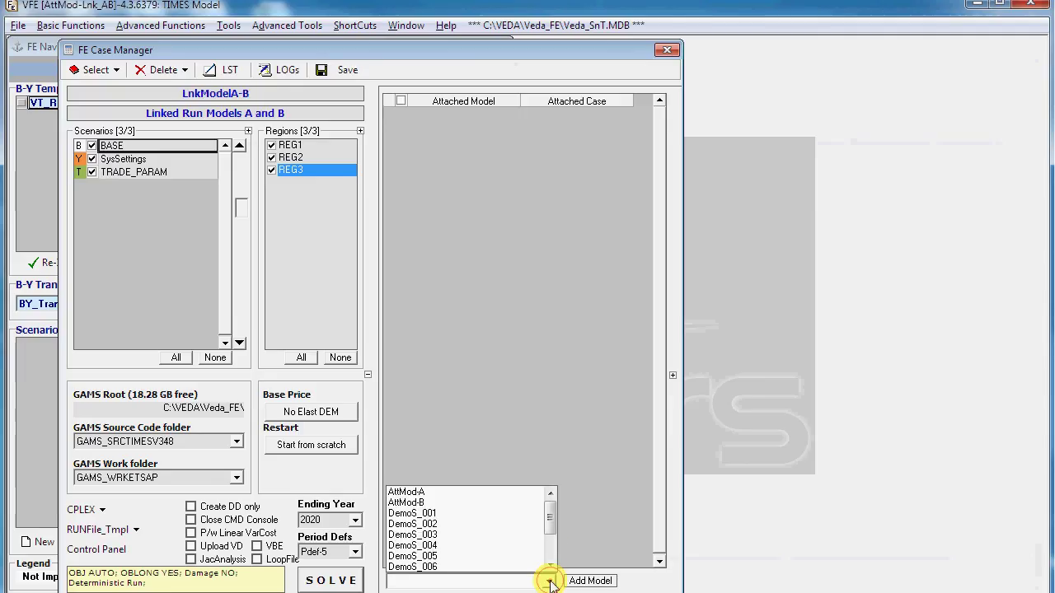
pyautogui.click(447, 491)
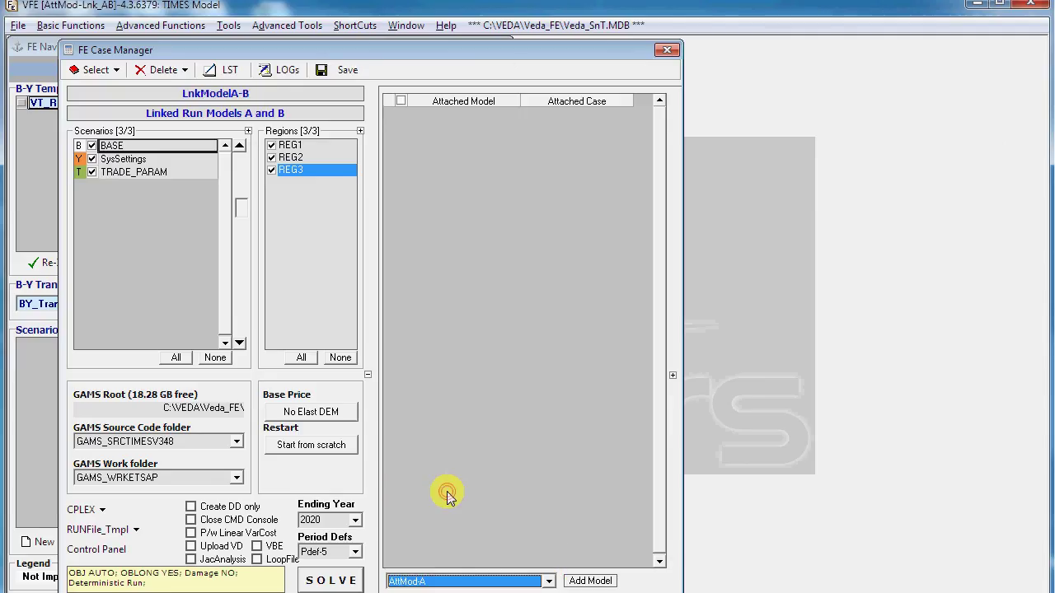
pyautogui.click(589, 581)
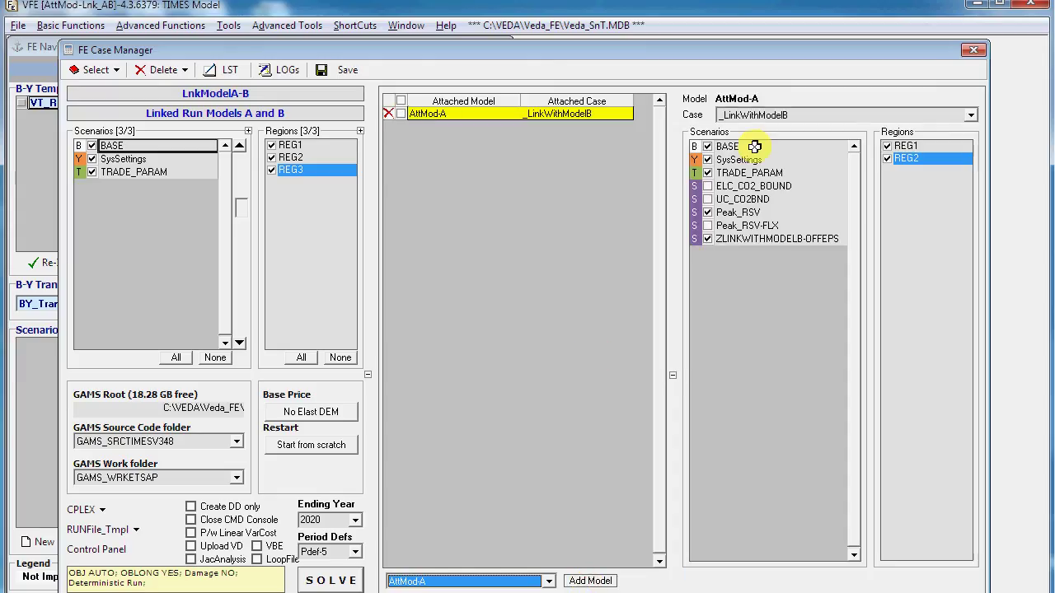
pyautogui.click(549, 582)
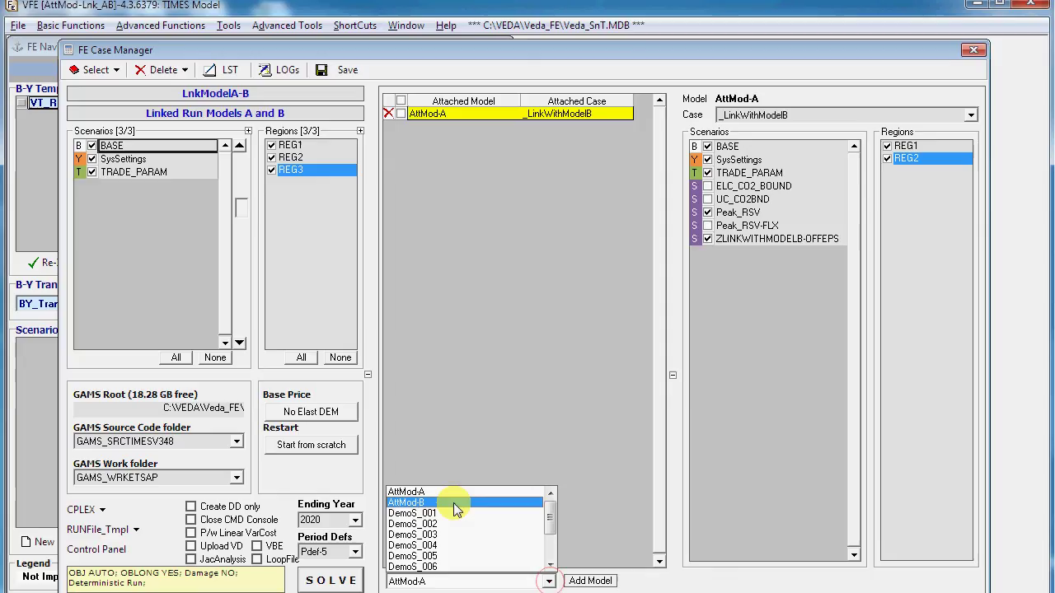
pyautogui.click(454, 502)
pyautogui.click(590, 581)
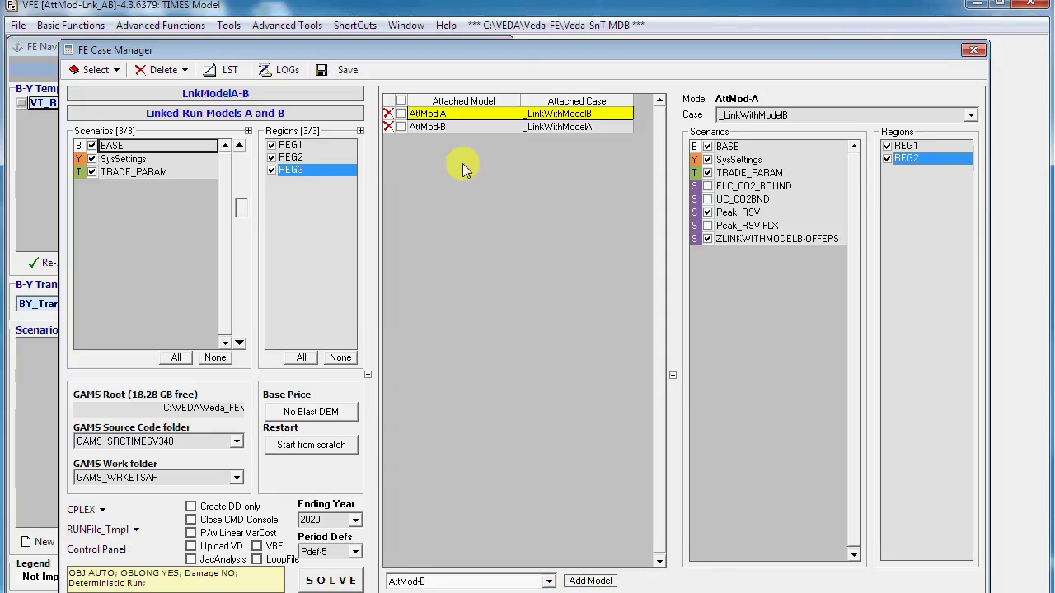
# - Keep case _LinkWithModelB for AttMod-A and _LinkWithModelA for AttMod-B
pyautogui.click(463, 127)
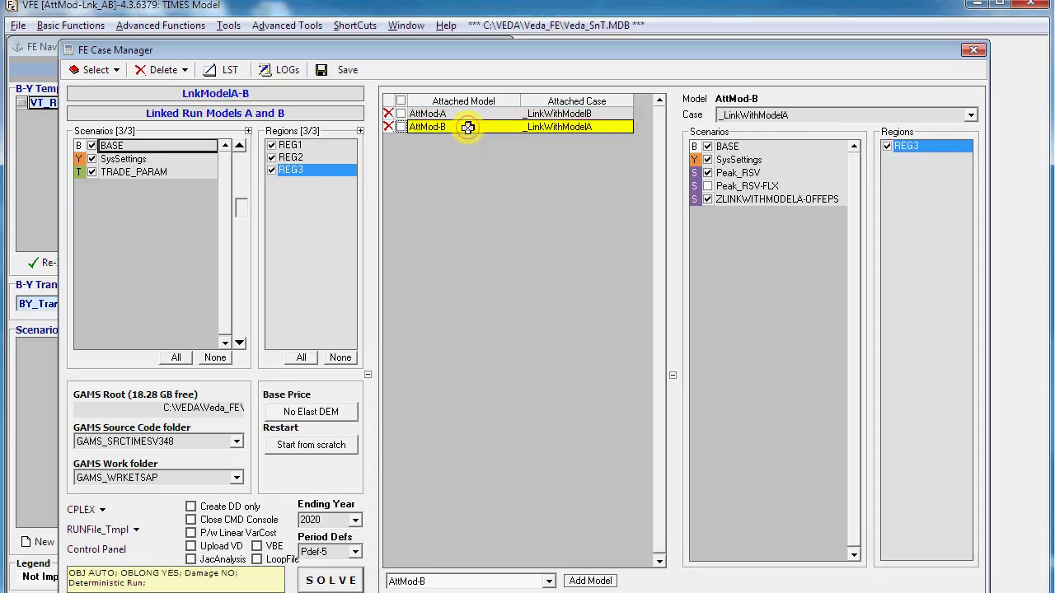
pyautogui.click(551, 114)
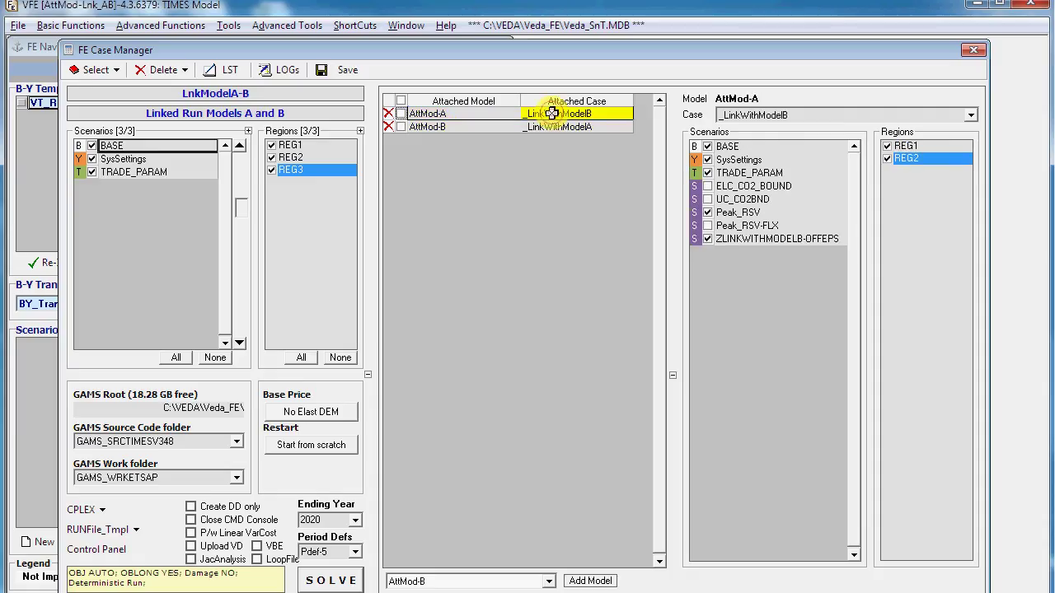
pyautogui.click(971, 116)
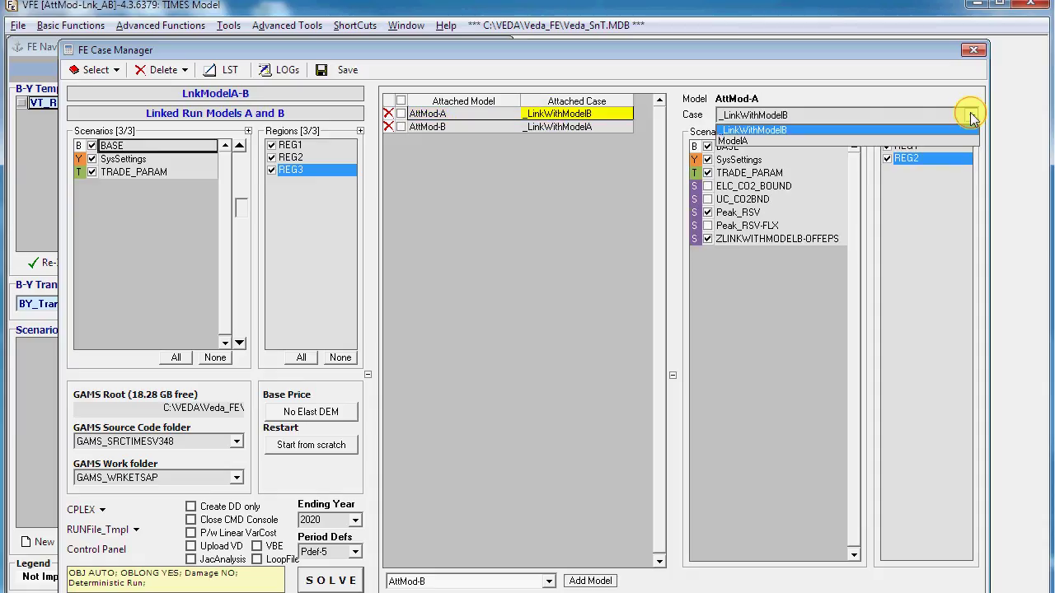
pyautogui.click(971, 115)
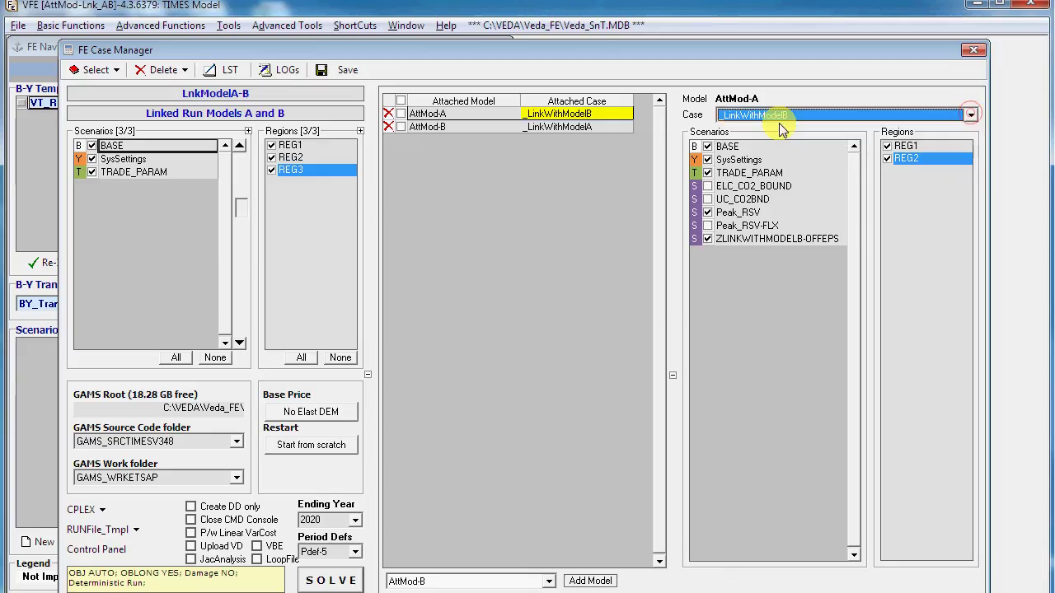
pyautogui.click(566, 126)
pyautogui.click(971, 115)
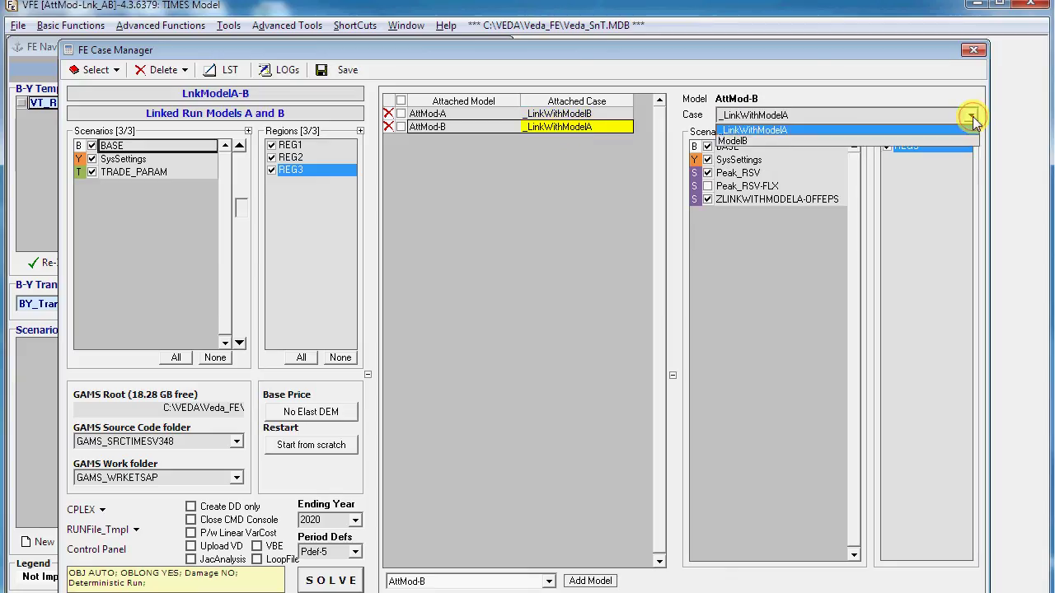
pyautogui.click(971, 115)
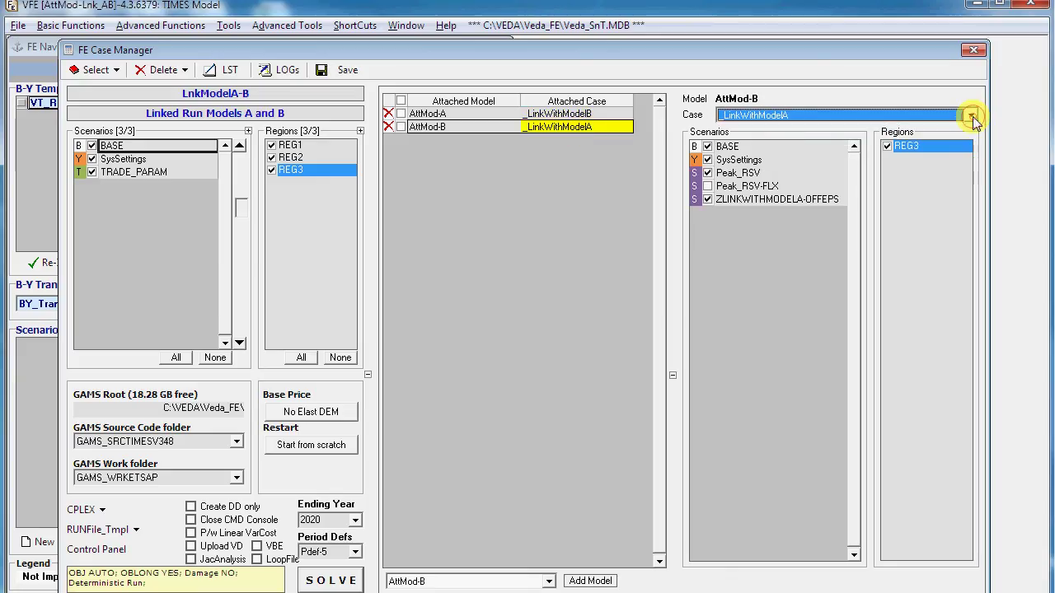
# - Tick the AttMod-A and AttMod-B rows in the Attached Model grid
pyautogui.click(591, 115)
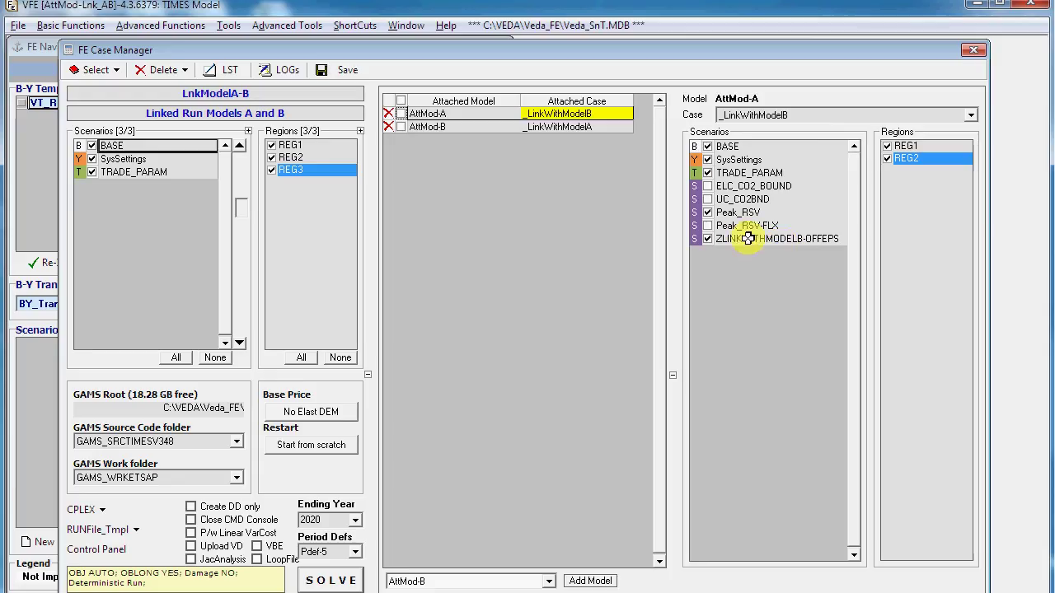
pyautogui.click(574, 129)
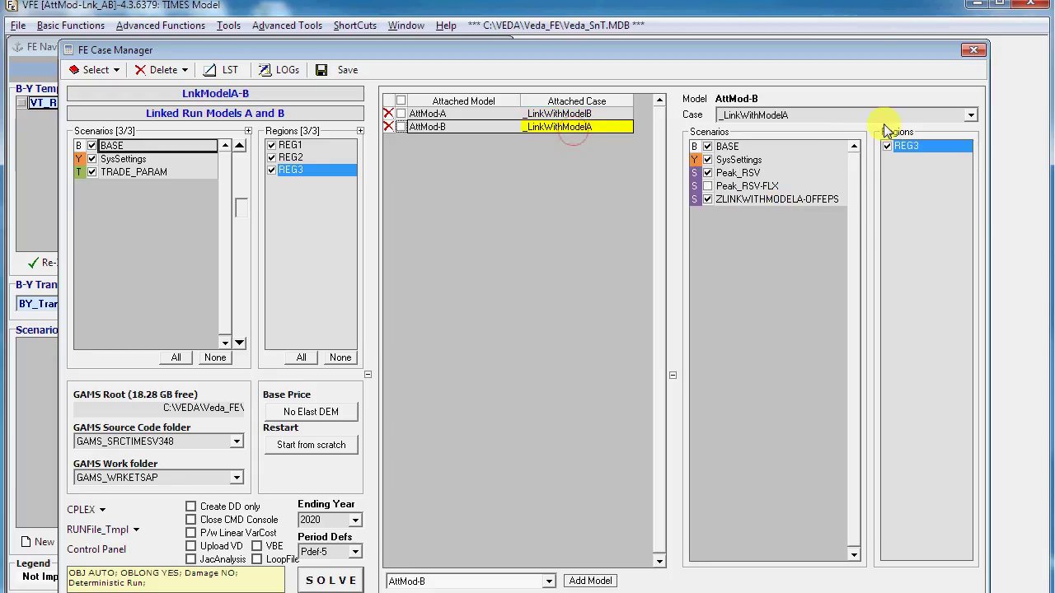
pyautogui.click(401, 114)
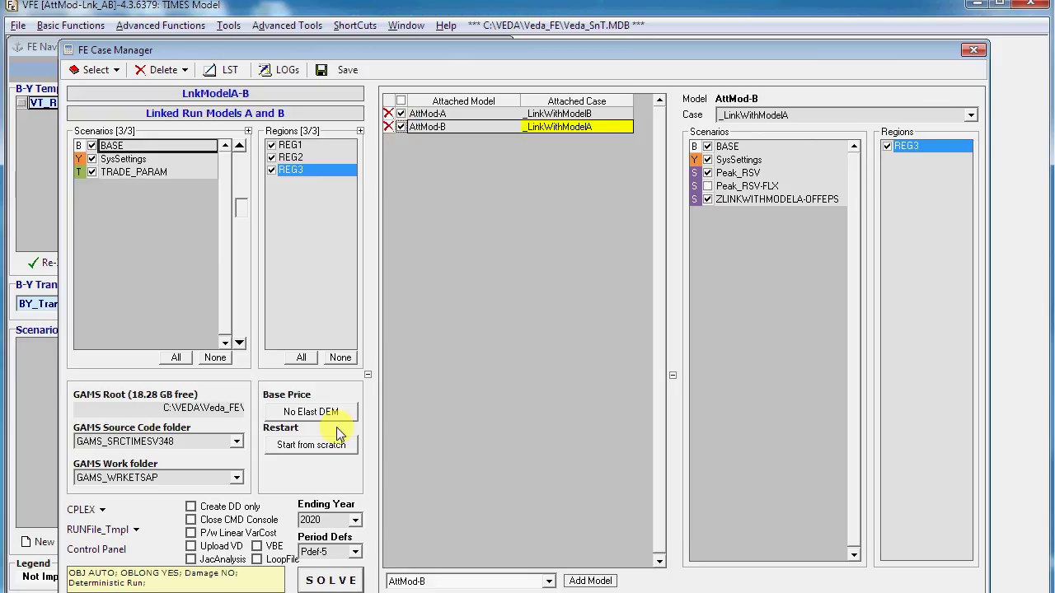
pyautogui.click(421, 113)
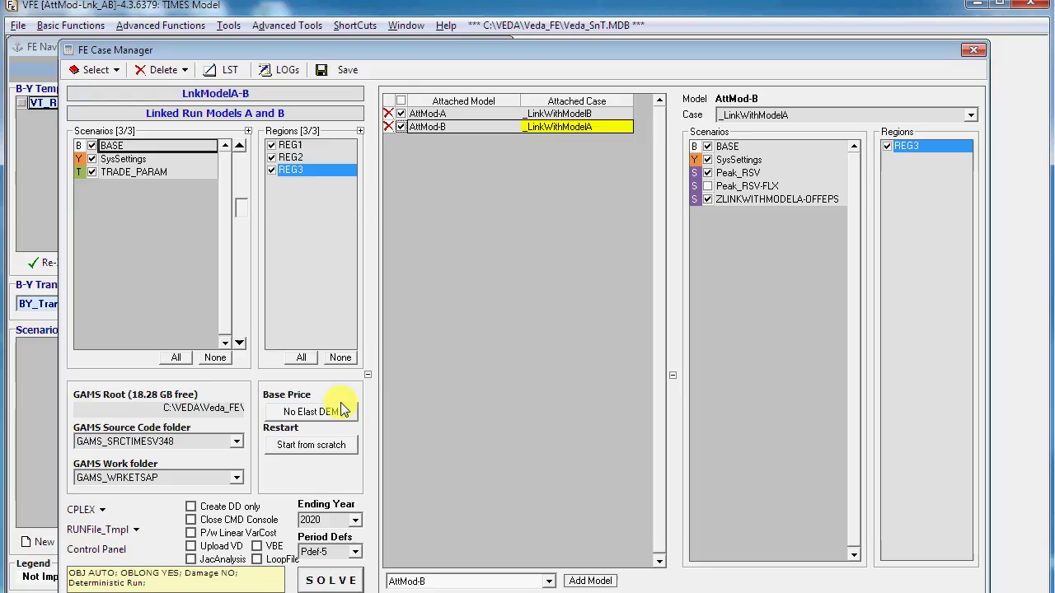
# - Solve LnkModelA-B, overwriting the old run, and accept the Optimal result of 7483870.6008
pyautogui.click(325, 582)
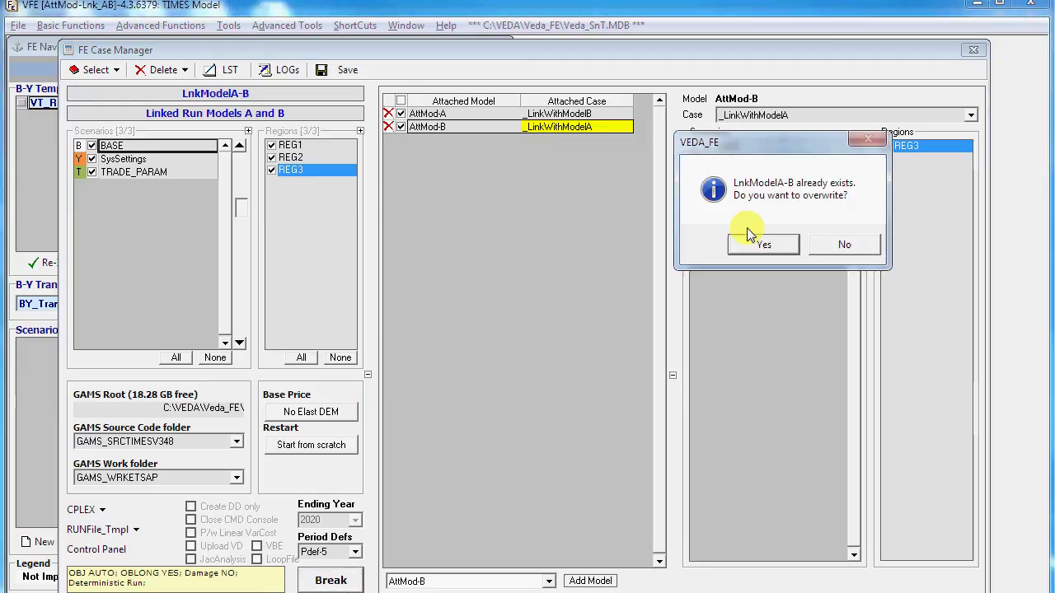
pyautogui.click(747, 247)
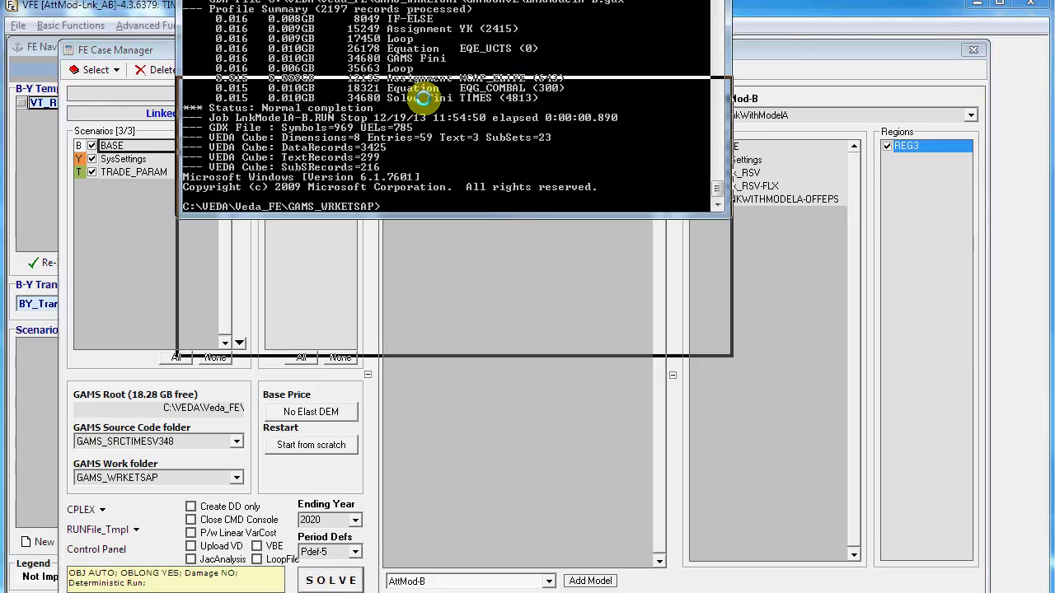
pyautogui.click(766, 145)
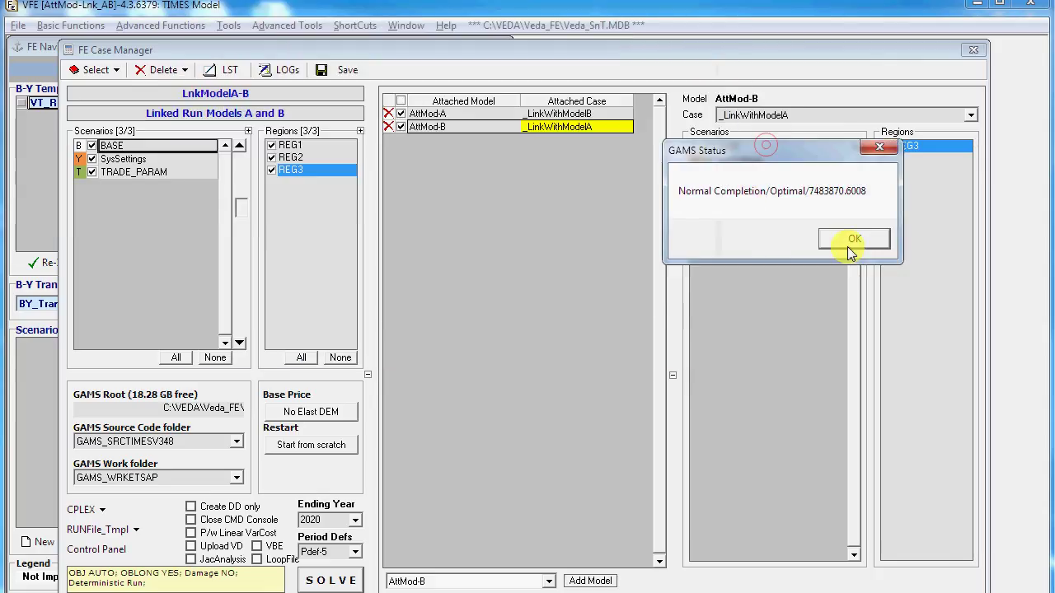
pyautogui.click(852, 241)
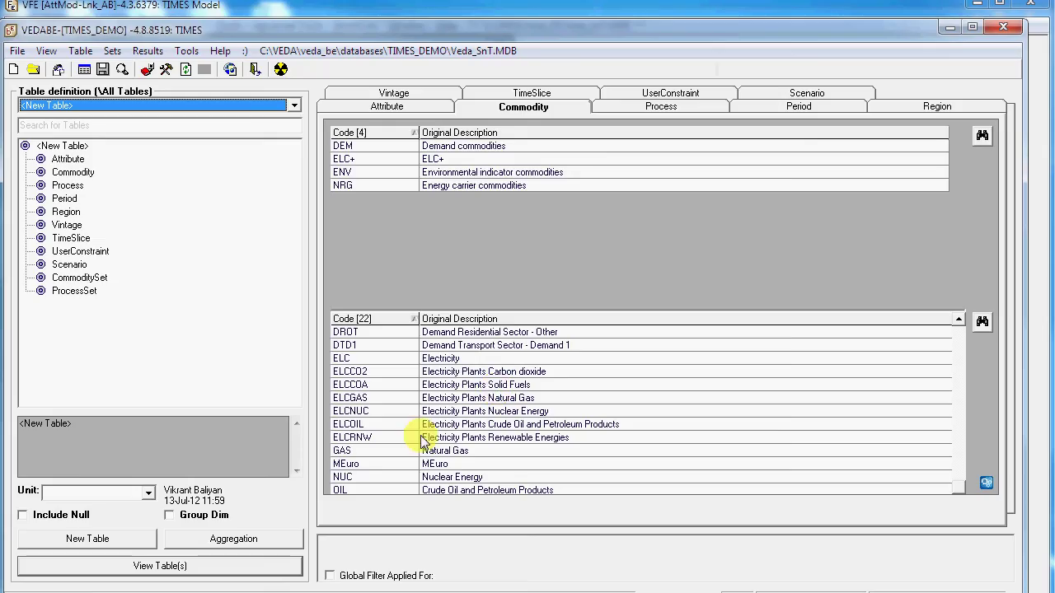
# - Open ExRES_Commodity_OIL comparing LnkModelA-B_1812 against ModelA_1812 and ModelB_1812
pyautogui.click(386, 411)
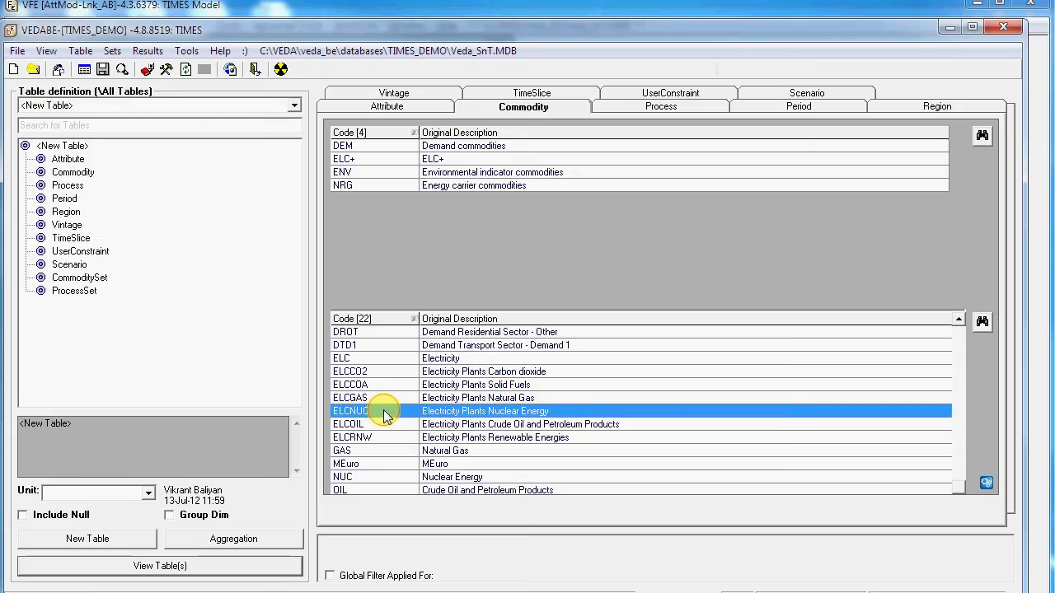
pyautogui.click(387, 489)
pyautogui.rightClick(387, 490)
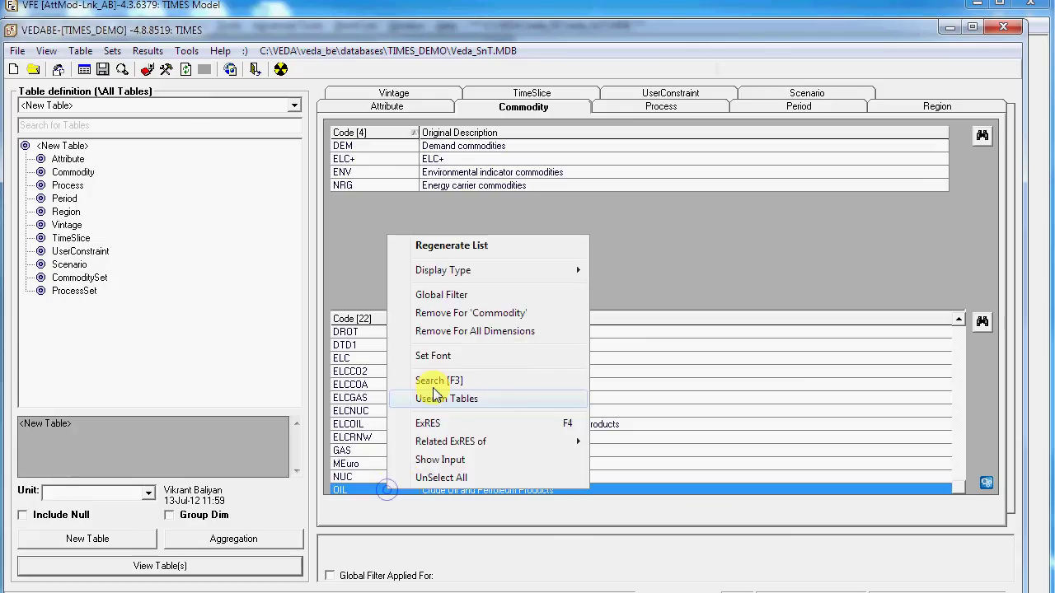
pyautogui.click(443, 426)
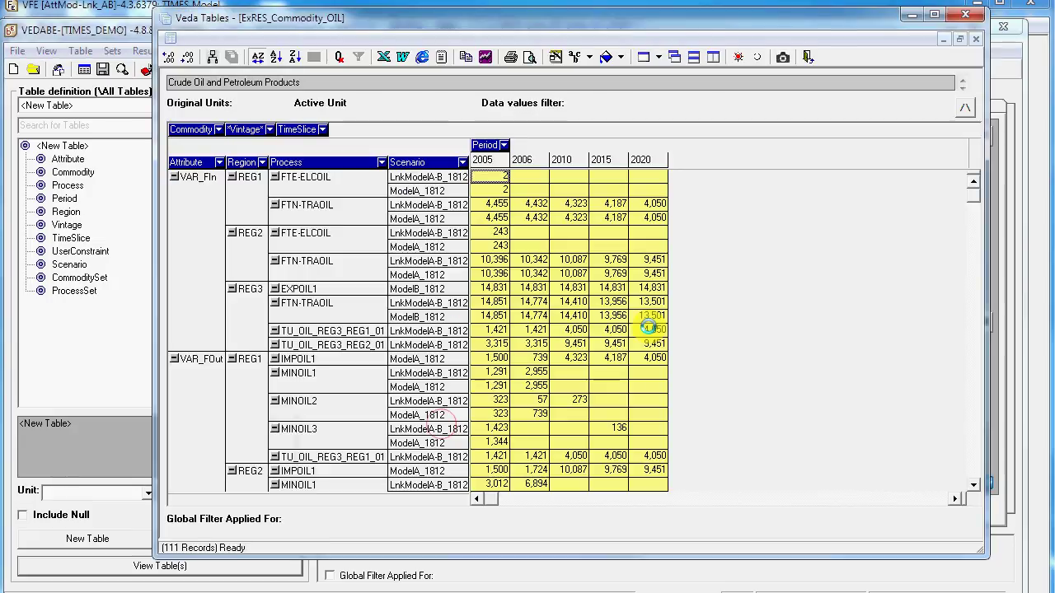
pyautogui.moveTo(648, 328)
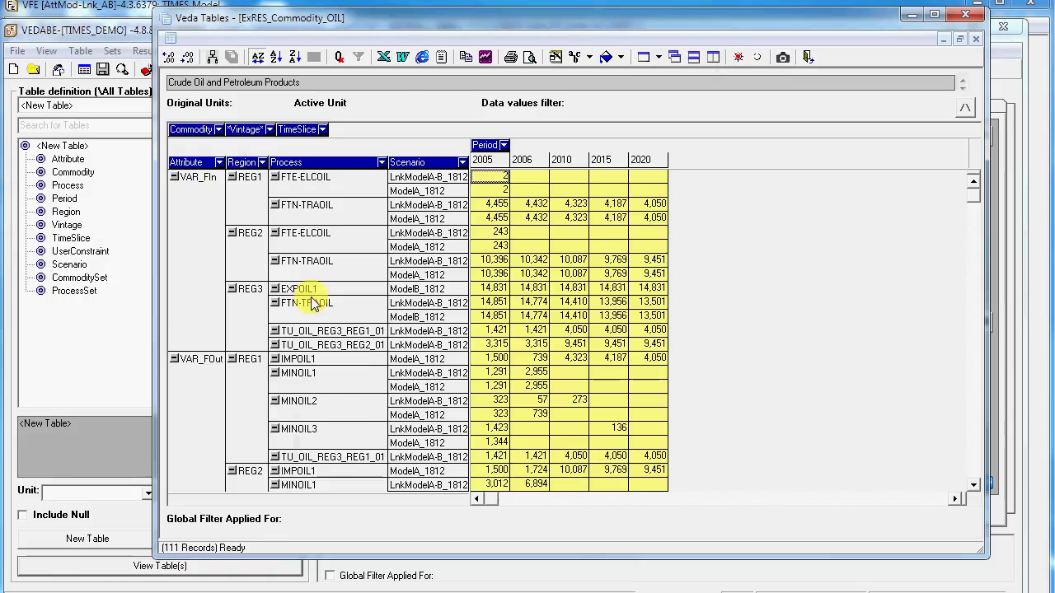
pyautogui.moveTo(317, 296)
pyautogui.moveTo(451, 297)
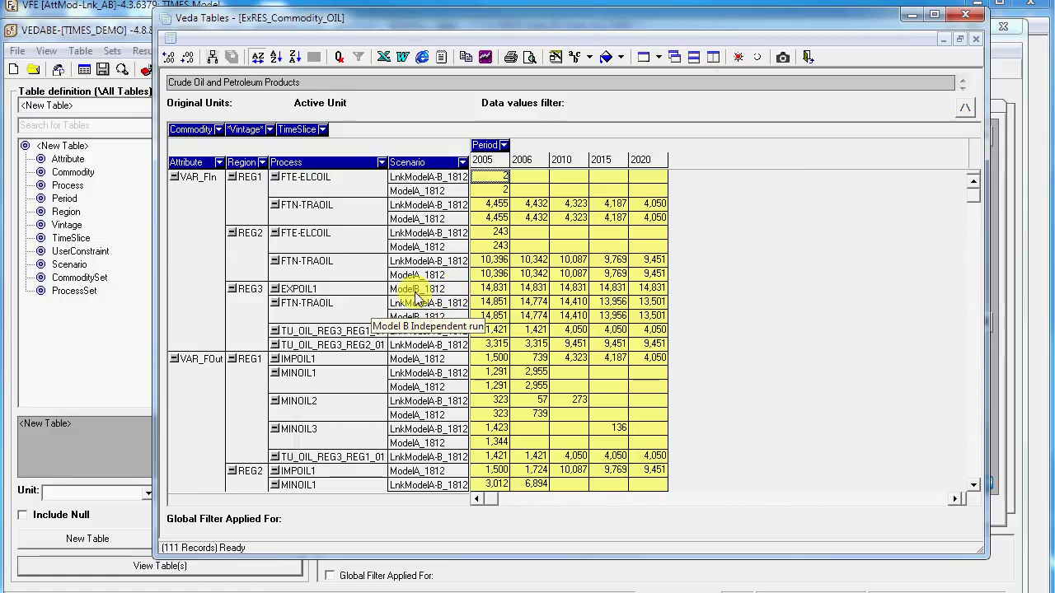
pyautogui.moveTo(413, 304)
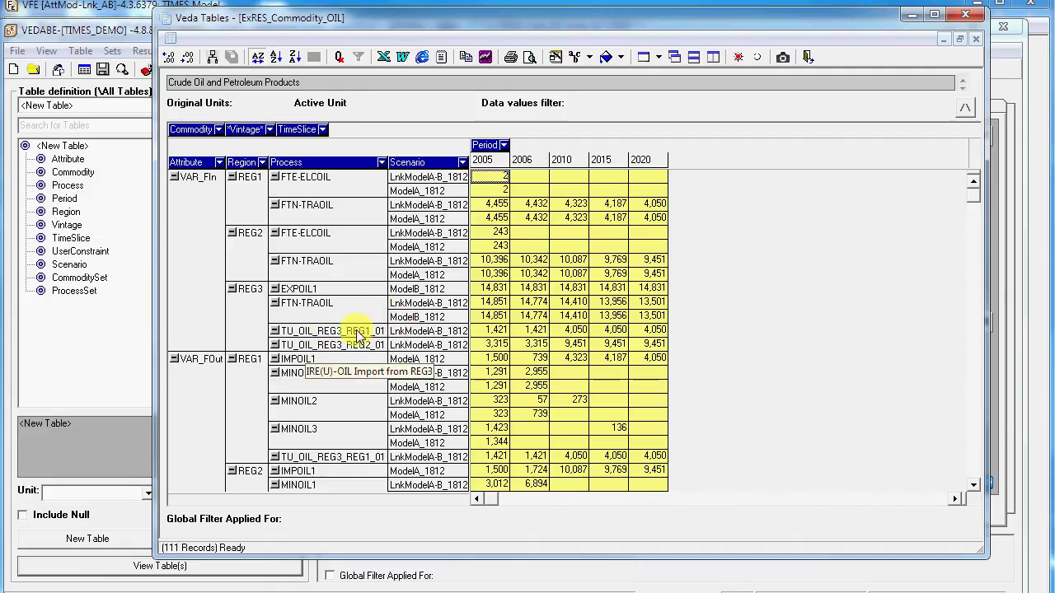
pyautogui.moveTo(356, 337)
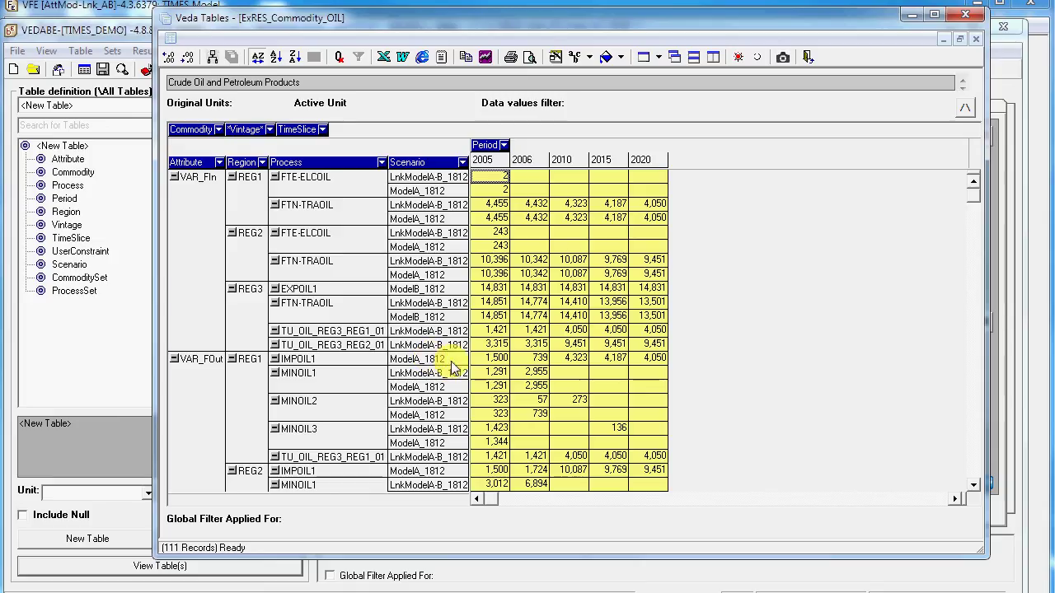
pyautogui.moveTo(452, 369)
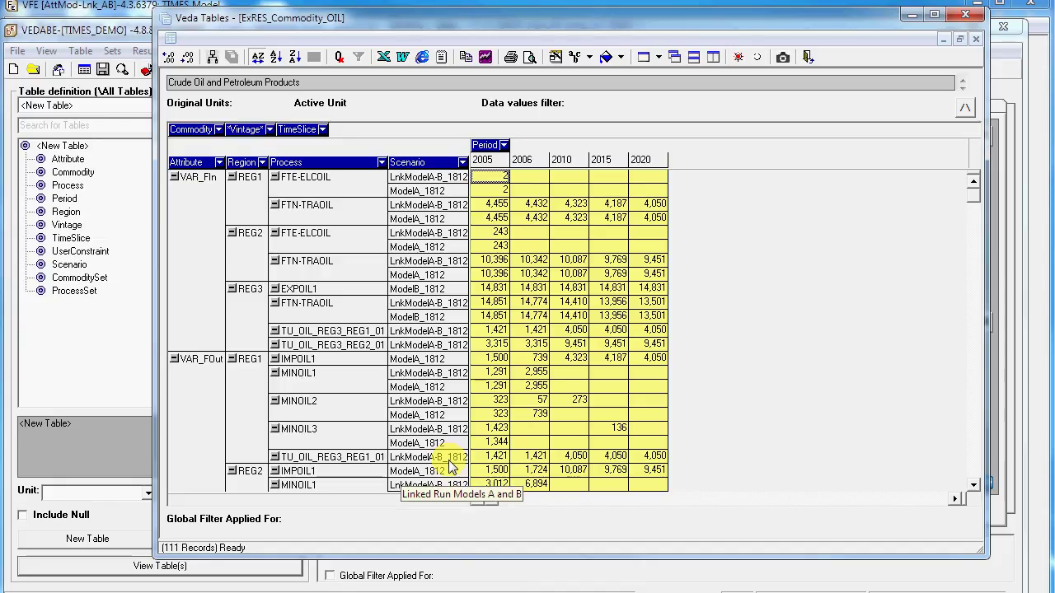
pyautogui.click(526, 459)
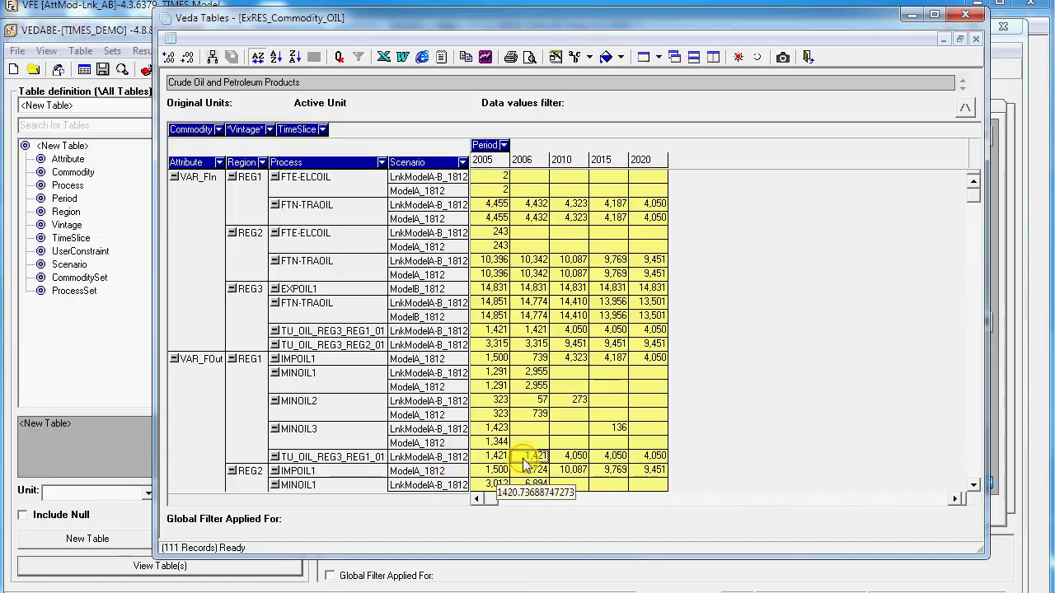